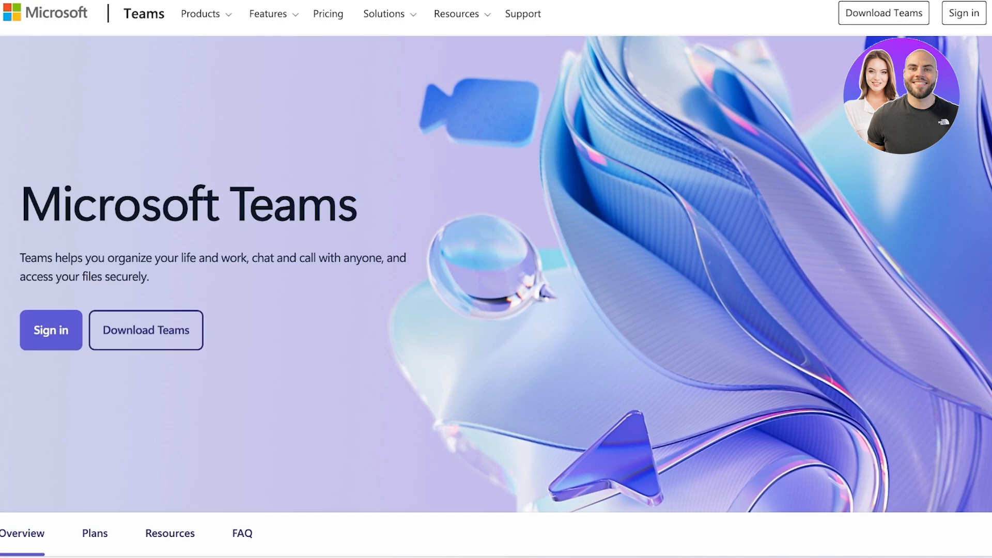
- Review the Microsoft Teams business plans and their yearly prices on the product page
scroll(496, 279, "down", 15)
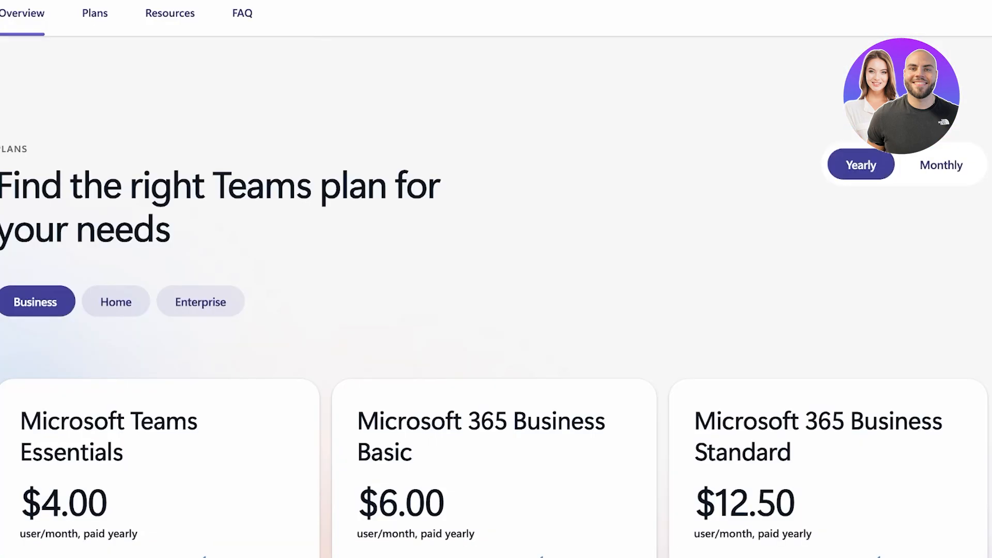
scroll(496, 278, "down", 6)
scroll(496, 279, "up", 3)
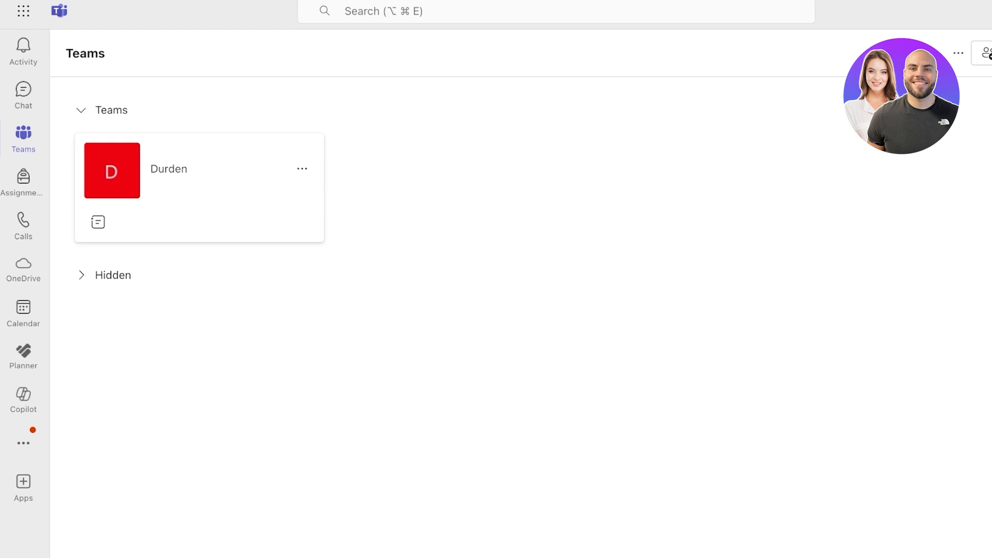
- View the General channel of the existing team and return to the list of all teams
left_click(169, 169)
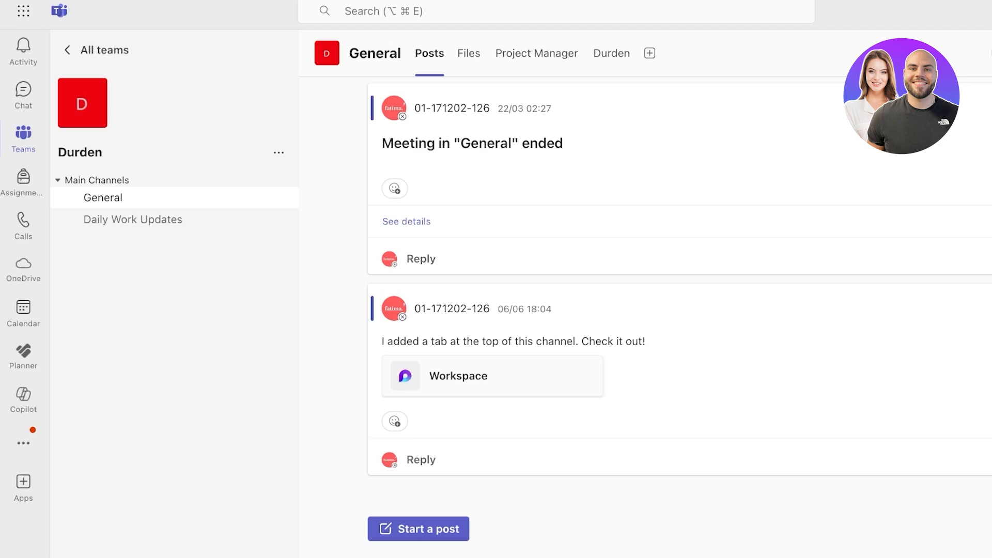
left_click(104, 50)
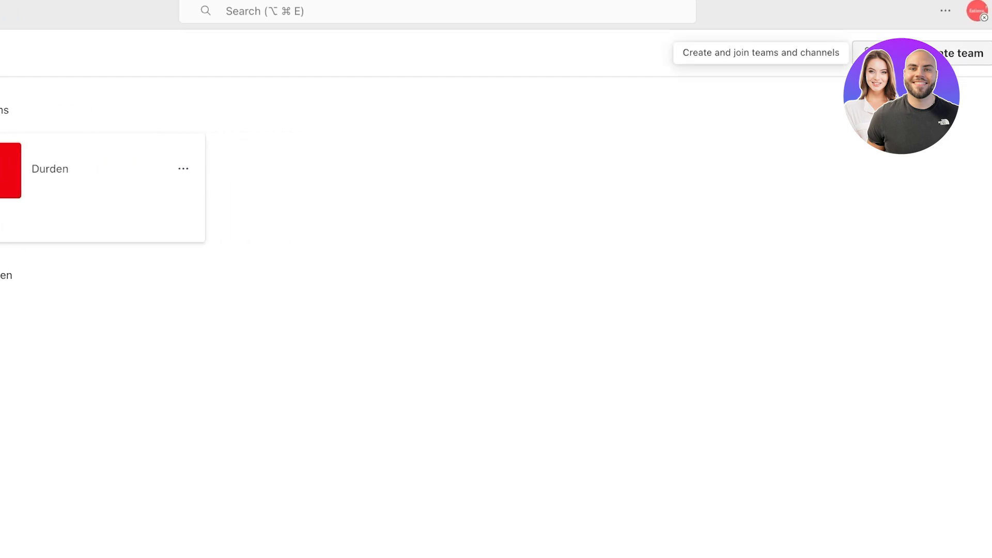
- Start creating a new team from the basic team template with Private as its privacy setting
left_click(920, 54)
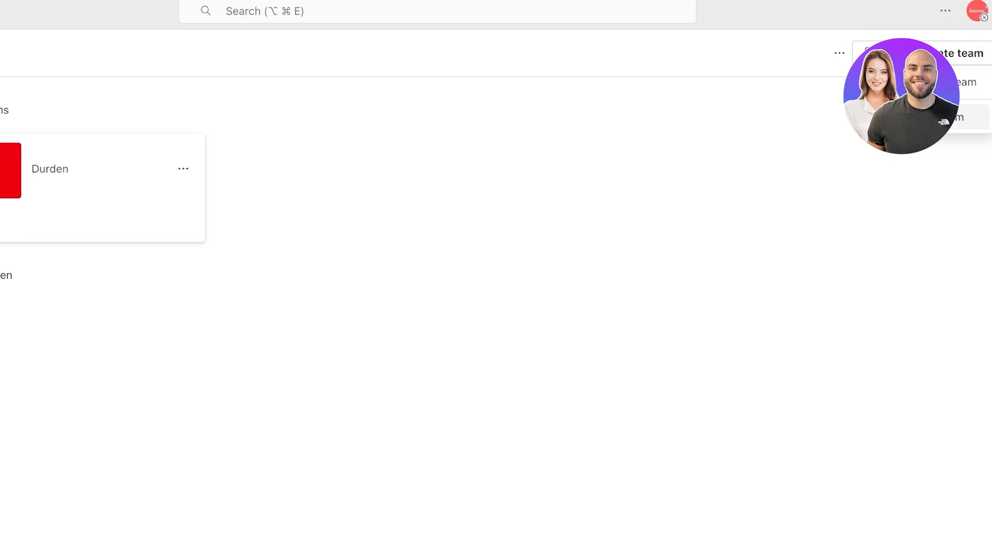
left_click(925, 82)
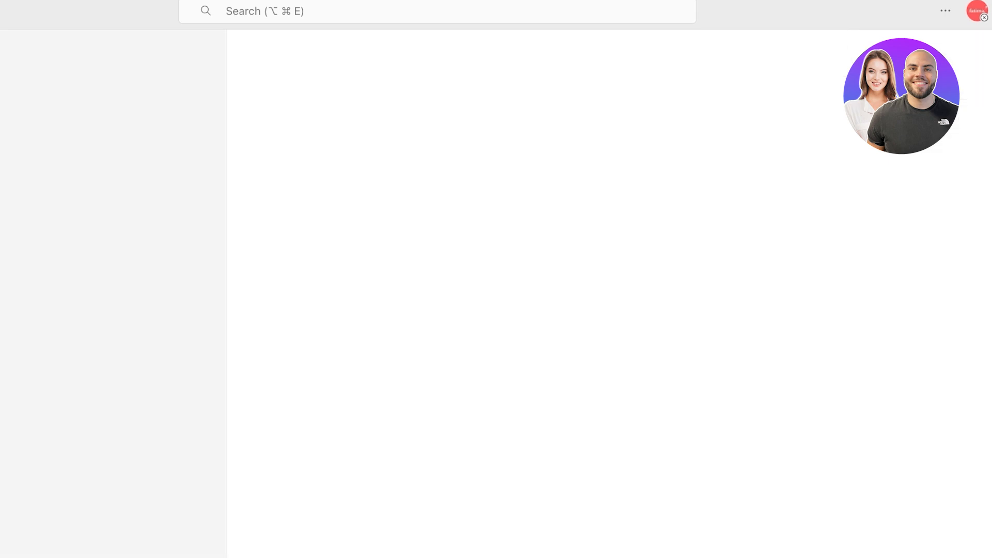
left_click(621, 221)
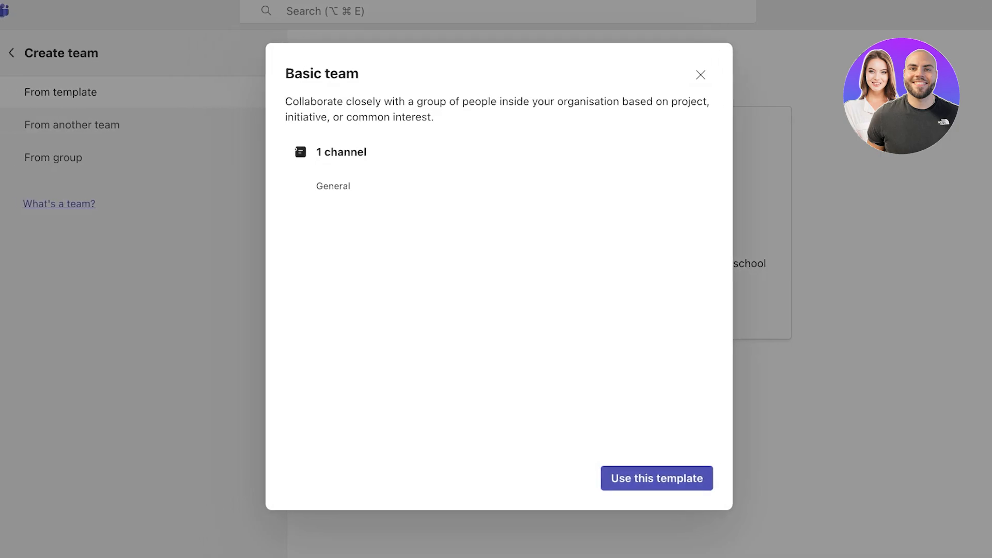
left_click(656, 478)
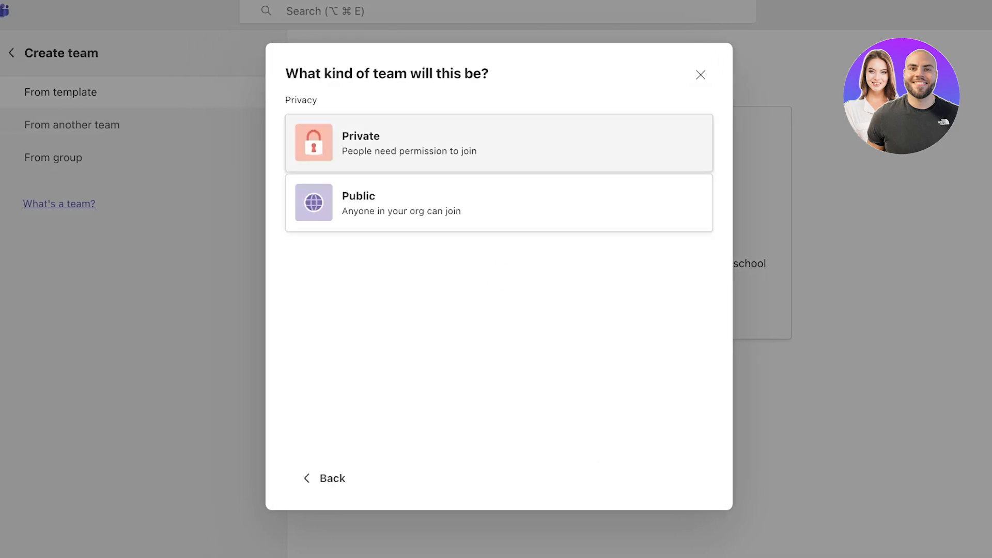
left_click(498, 142)
- Name the team Saras Vet Clinic and create it without renaming any of the template's channels
type("Sara")
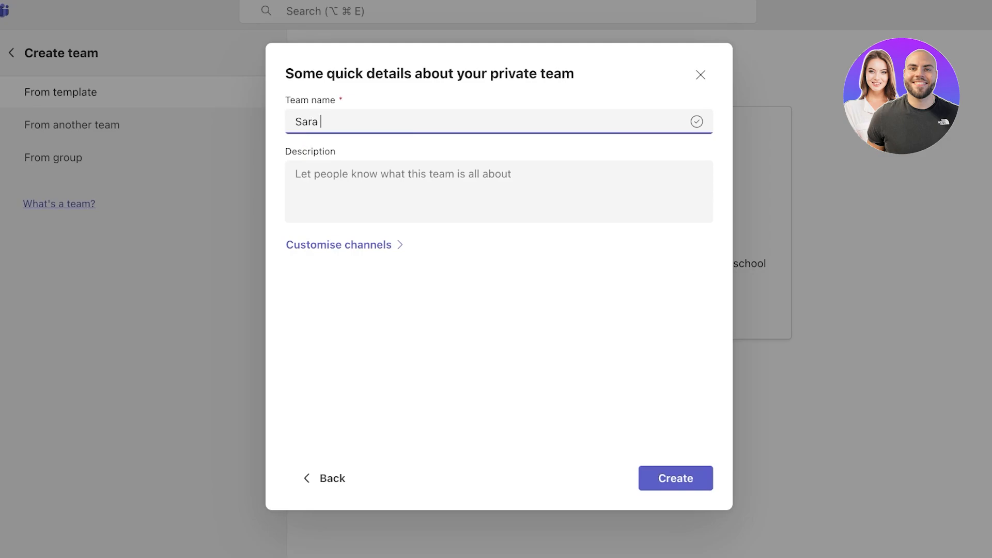
key("BackSpace")
type("s Vet Clinic")
left_click(345, 245)
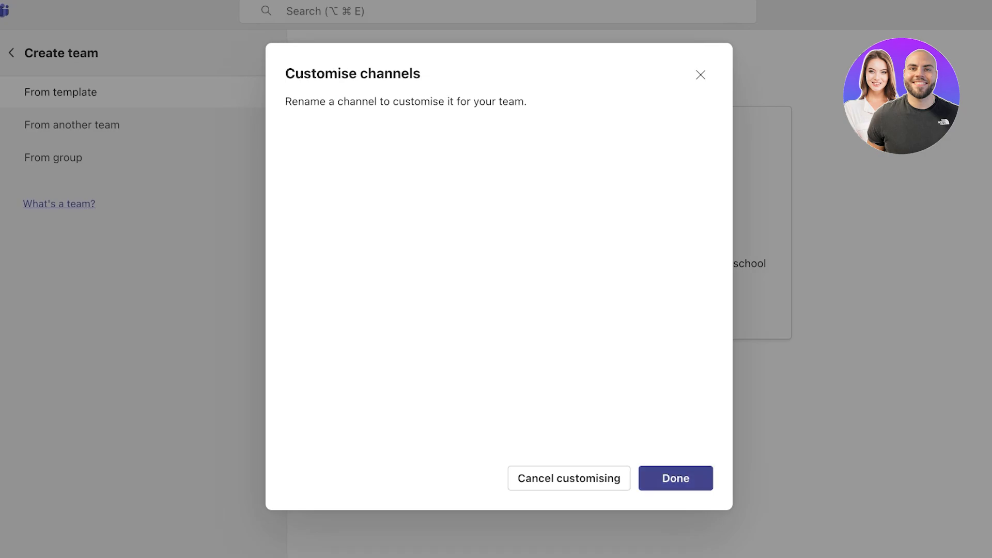
left_click(675, 477)
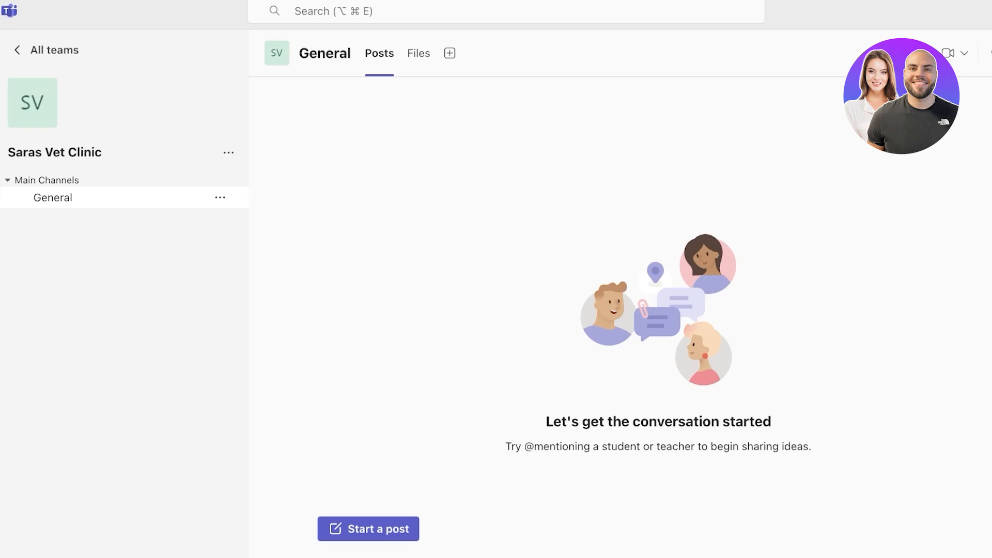
- Start a new channel in the Saras Vet Clinic team and name it Adoption Drive Project
left_click(47, 181)
left_click(46, 180)
left_click(229, 152)
left_click(182, 230)
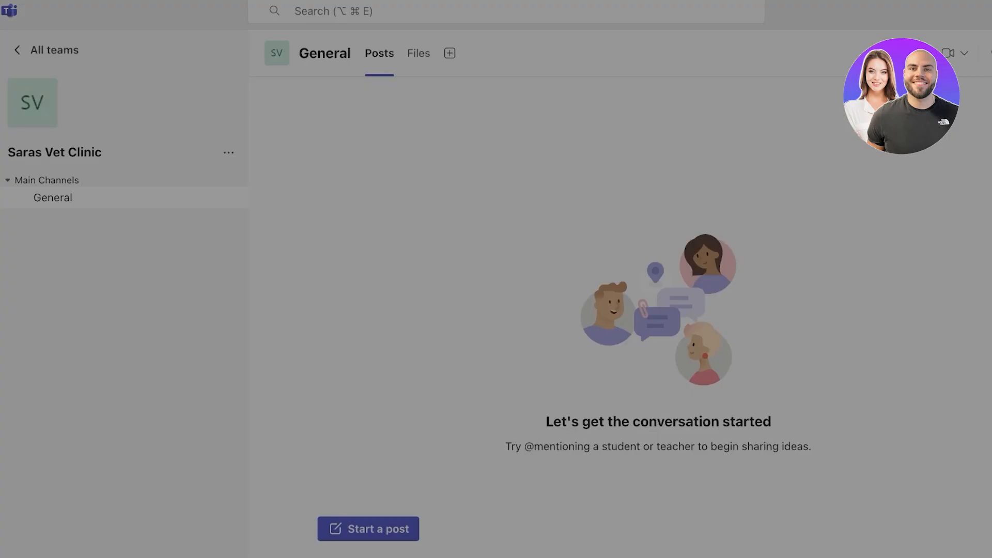
type("P")
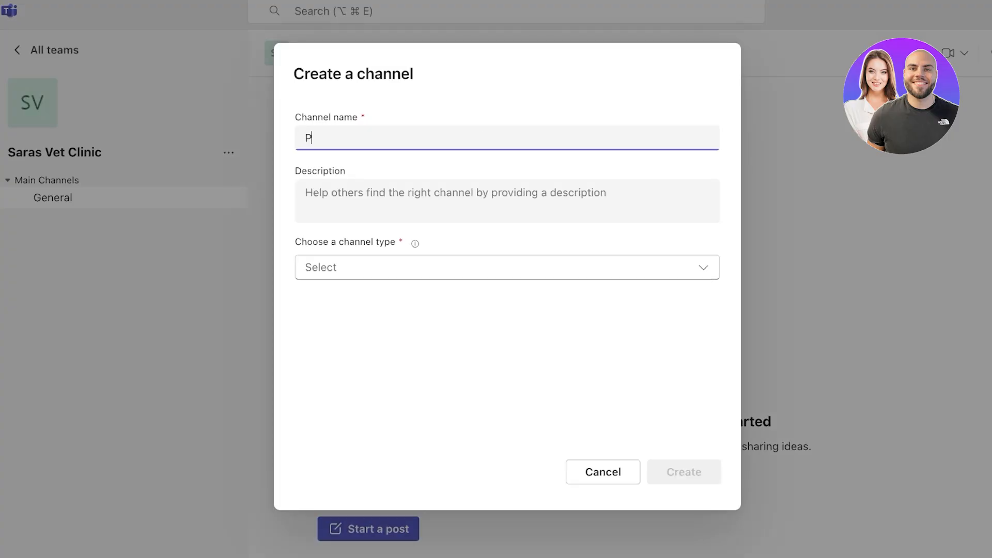
key("BackSpace")
type("Adoption")
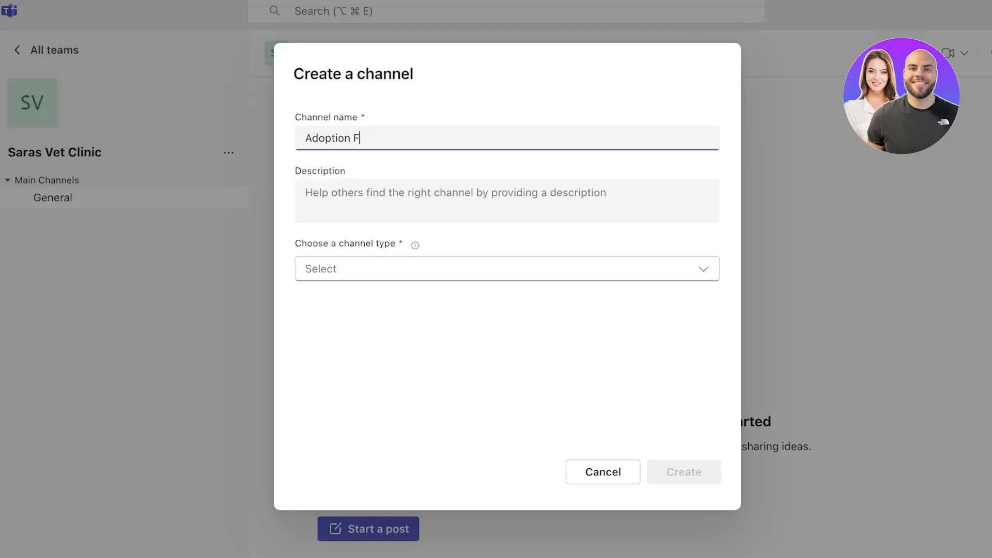
type(" F")
key("BackSpace")
type("Drive Project")
- Set the channel type to Standard so everyone on the team has access
left_click(507, 268)
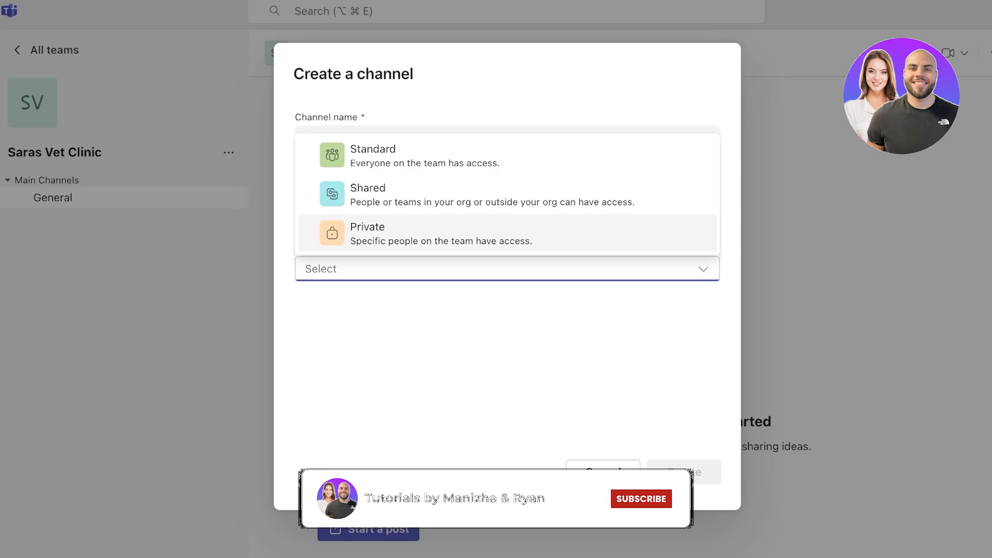
key("Up")
key("Up")
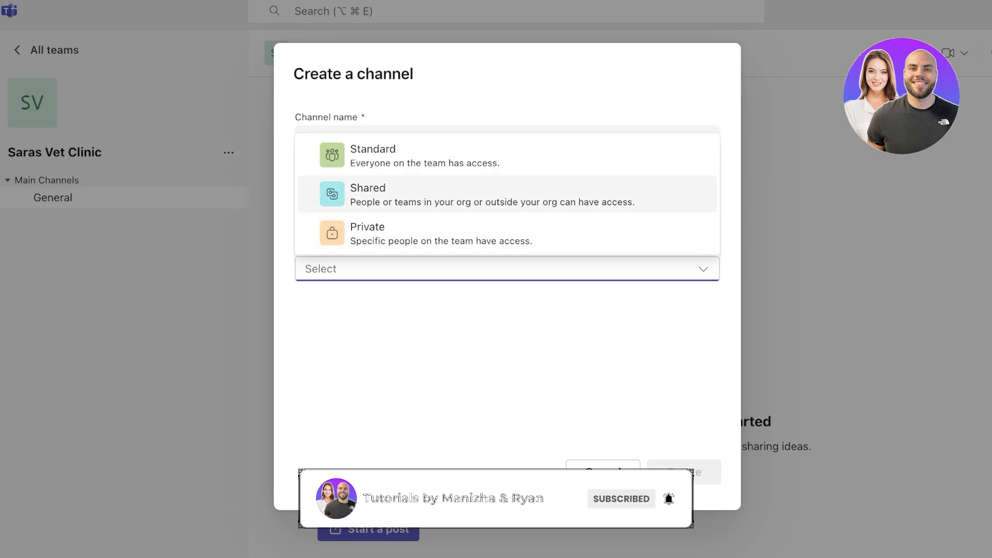
key("Return")
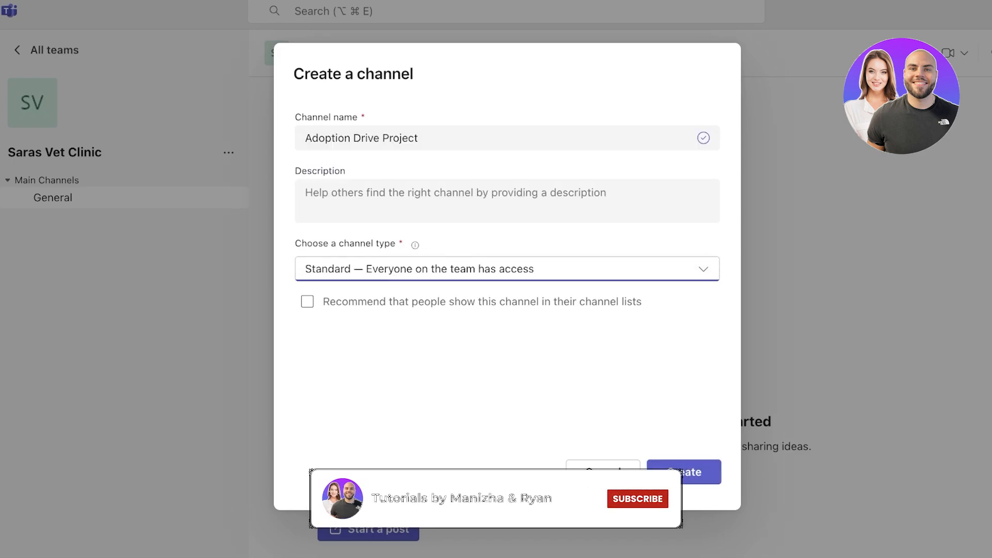
- Enter the channel description "11 August Adoption Drive" and create the channel
key("shift+Tab")
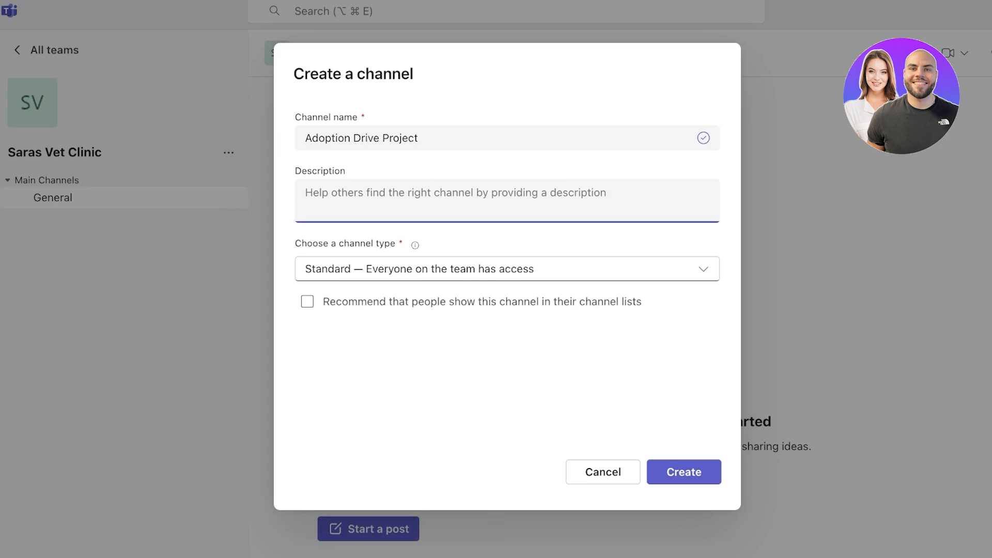
type("11")
key("BackSpace")
key("BackSpace")
type("11 August ")
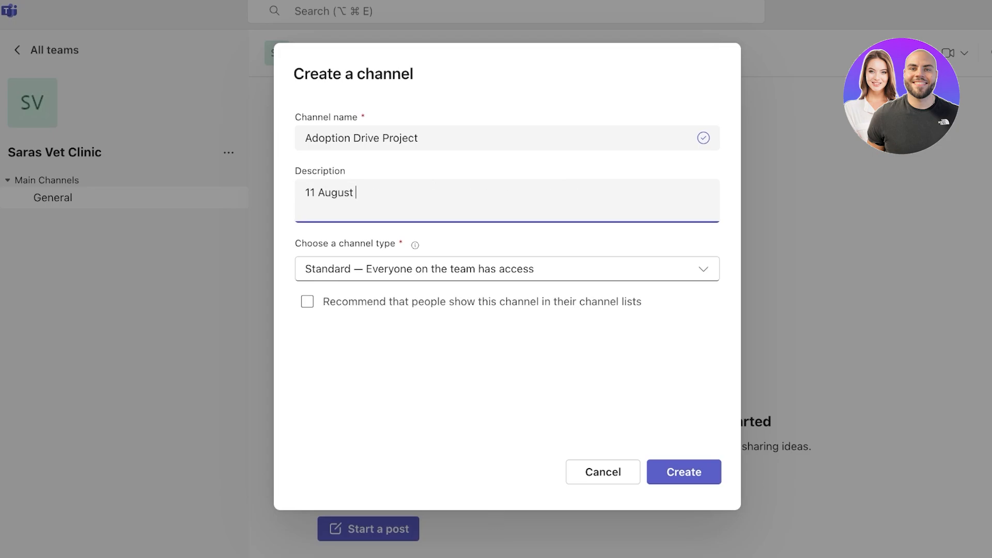
type("Adoptiv")
type("n Drive")
key("Return")
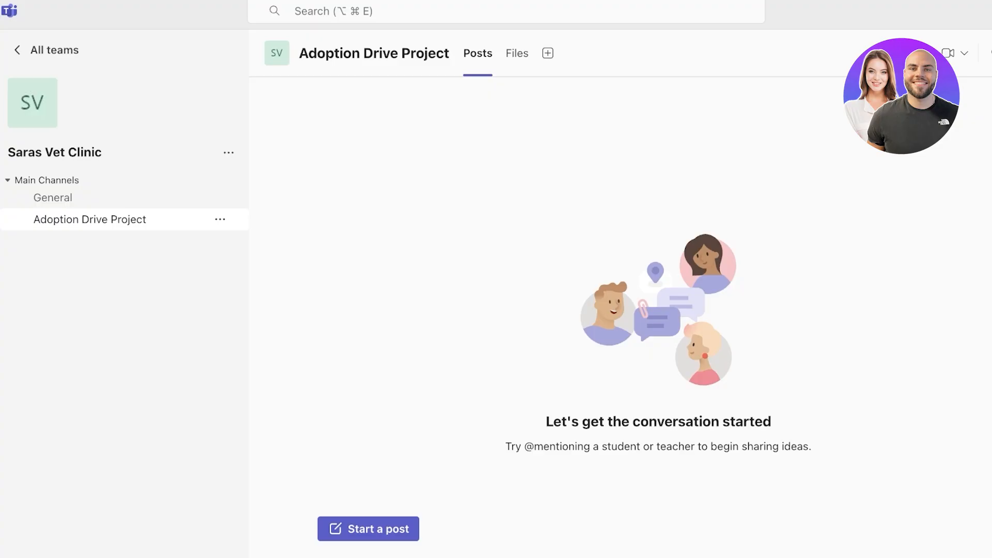
- View the Files area of the Adoption Drive Project channel and return to its posts
left_click(517, 53)
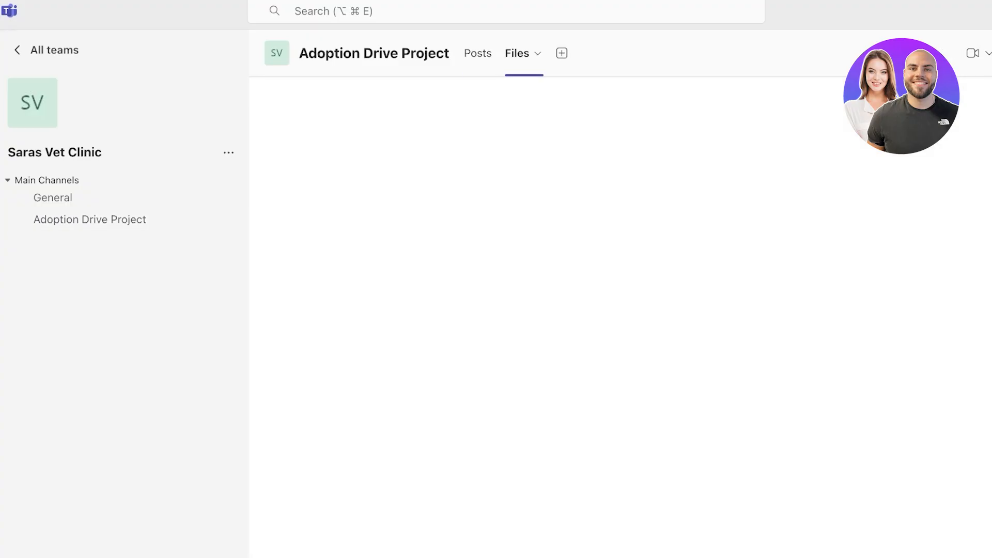
left_click(524, 53)
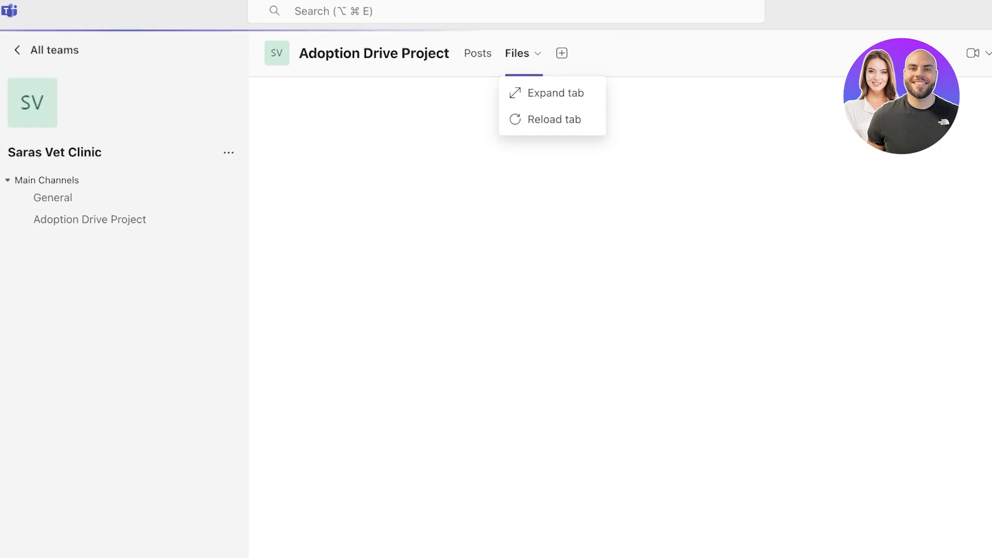
left_click(478, 53)
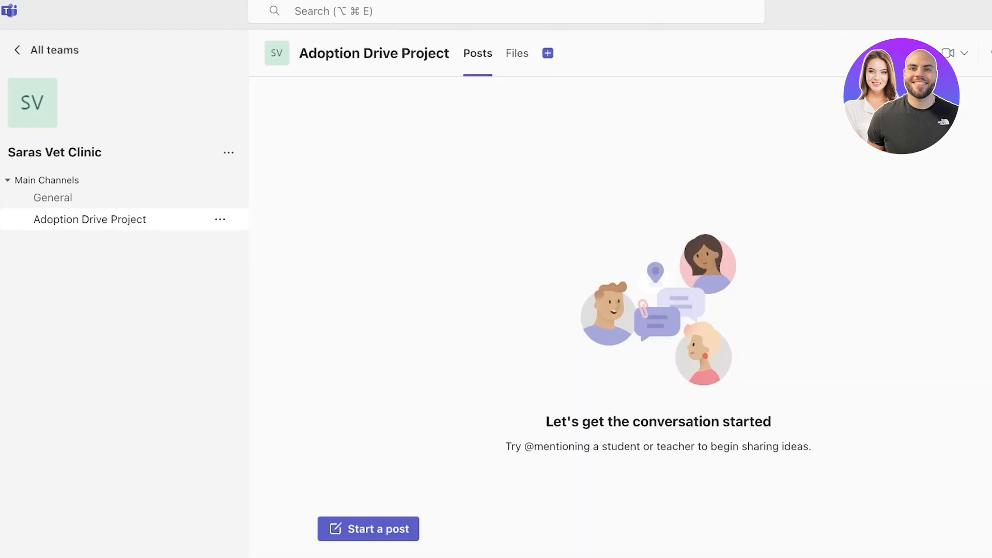
- Start a post with the subject "This is a space for all communication and needs for our adoption drive" and dismiss the Loop tip
left_click(368, 529)
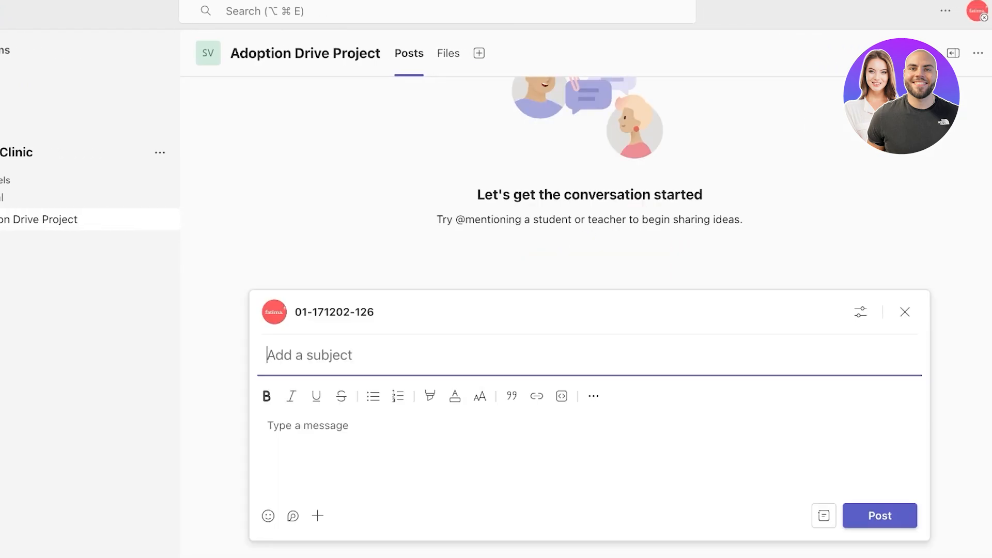
type("This is a s")
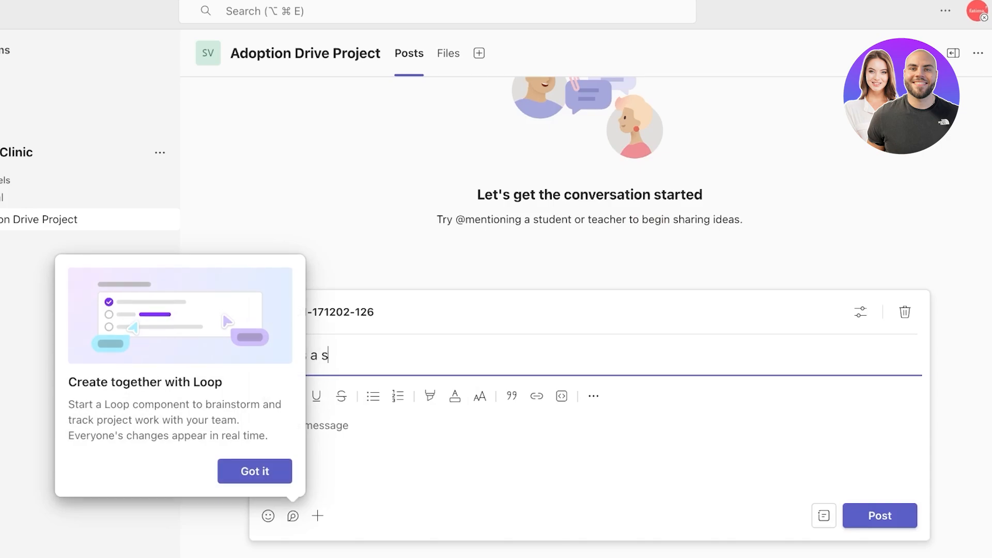
type("pace for all communica")
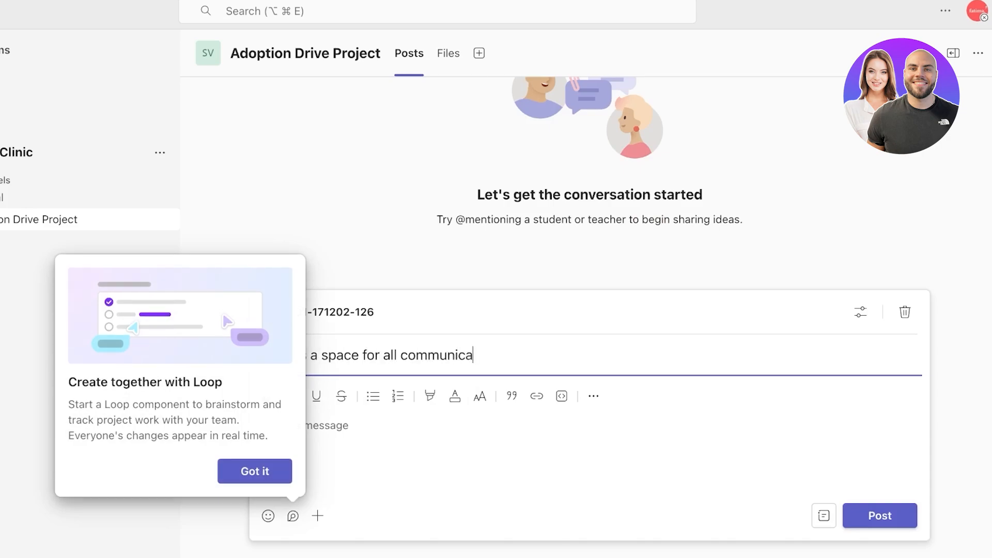
type("tion and needs do")
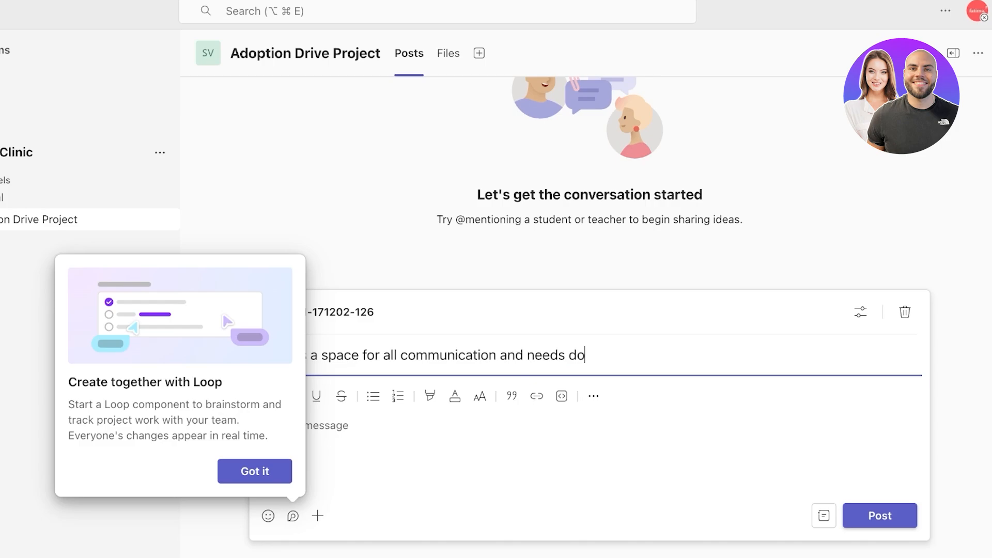
key("BackSpace")
key("BackSpace")
type("for our adoption dri")
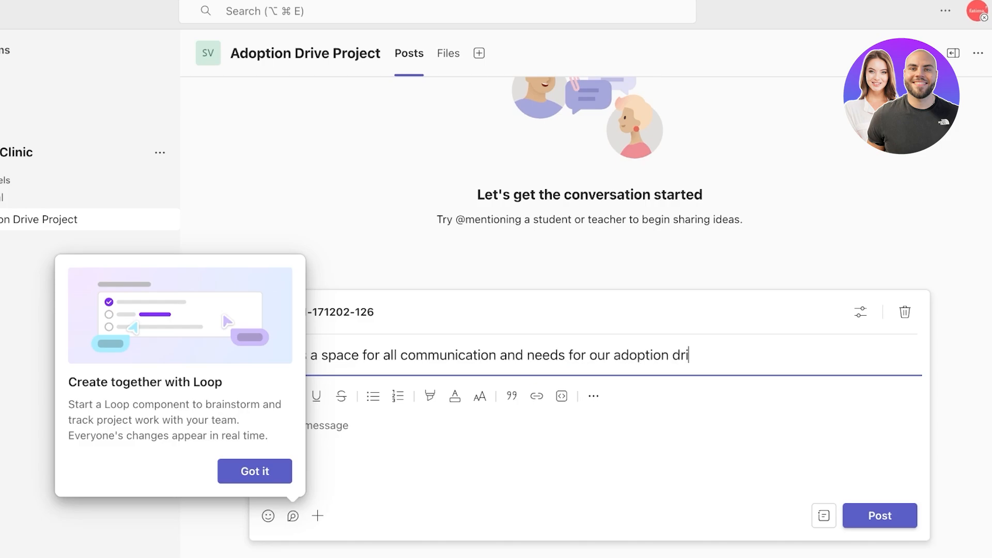
type("ve")
key("Return")
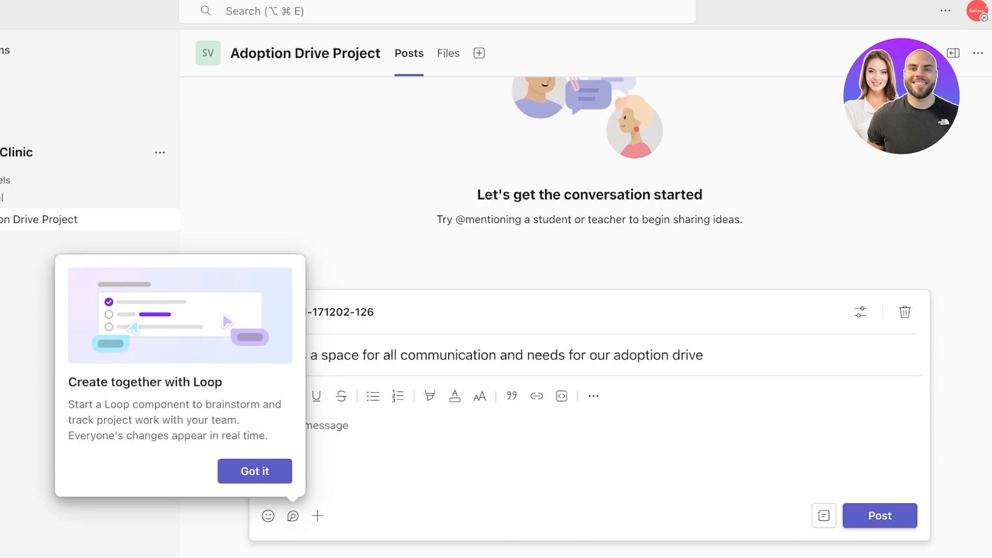
key("Escape")
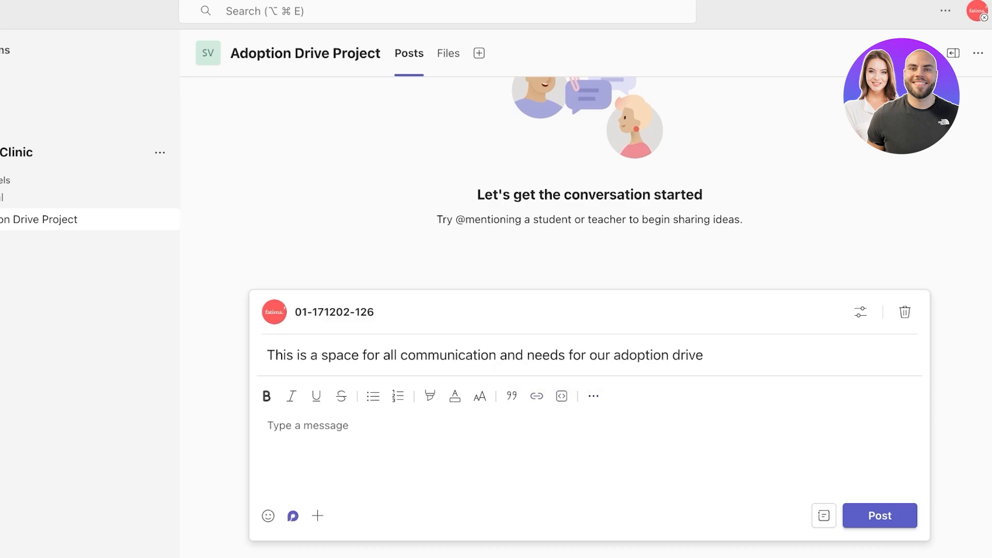
- Try adding a Loop paragraph to the draft post and discard the component
left_click(293, 516)
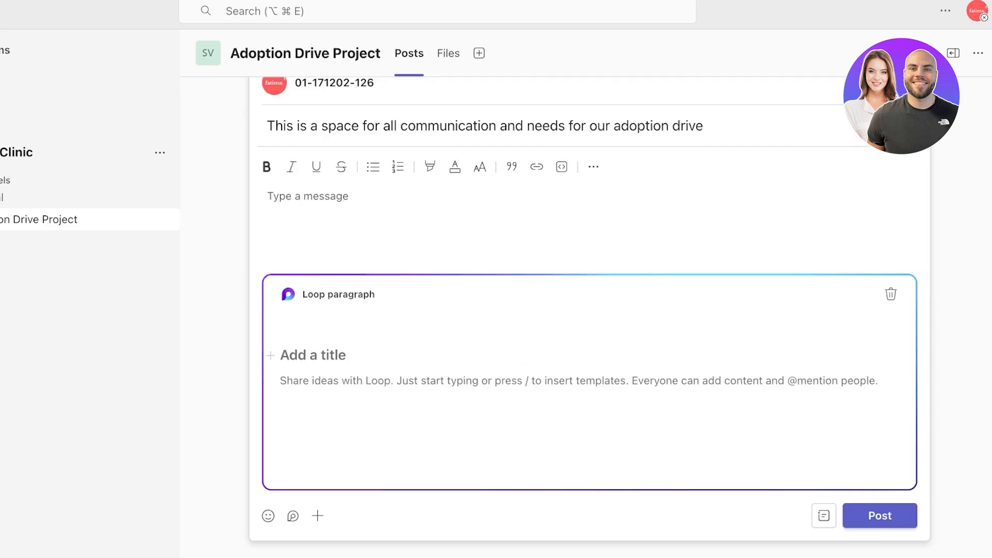
left_click(891, 294)
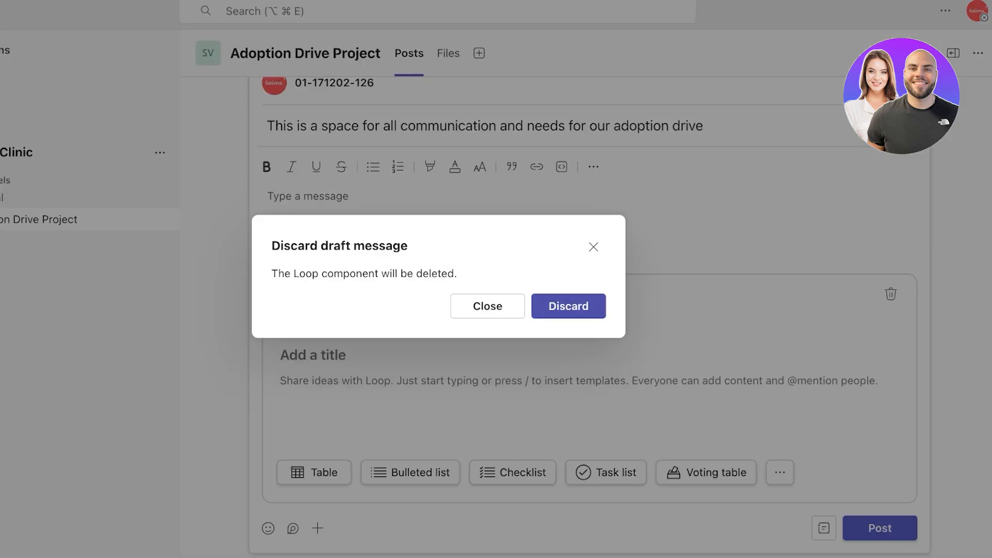
left_click(567, 305)
- Browse the actions and apps that can be added to the draft post, and return to its empty message body
left_click(318, 516)
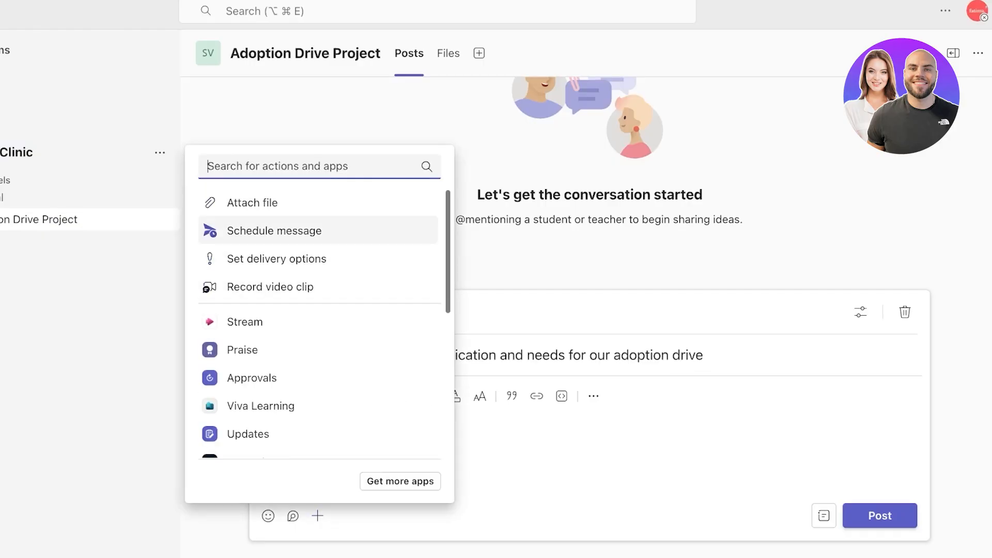
scroll(318, 277, "down", 5)
scroll(318, 277, "up", 3)
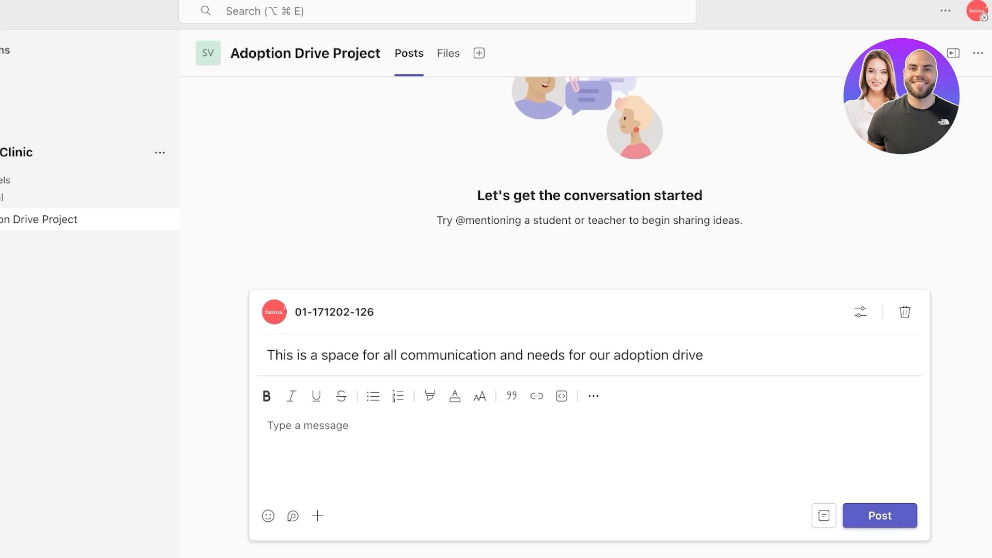
scroll(588, 289, "up", 2)
scroll(589, 289, "down", 2)
left_click(307, 426)
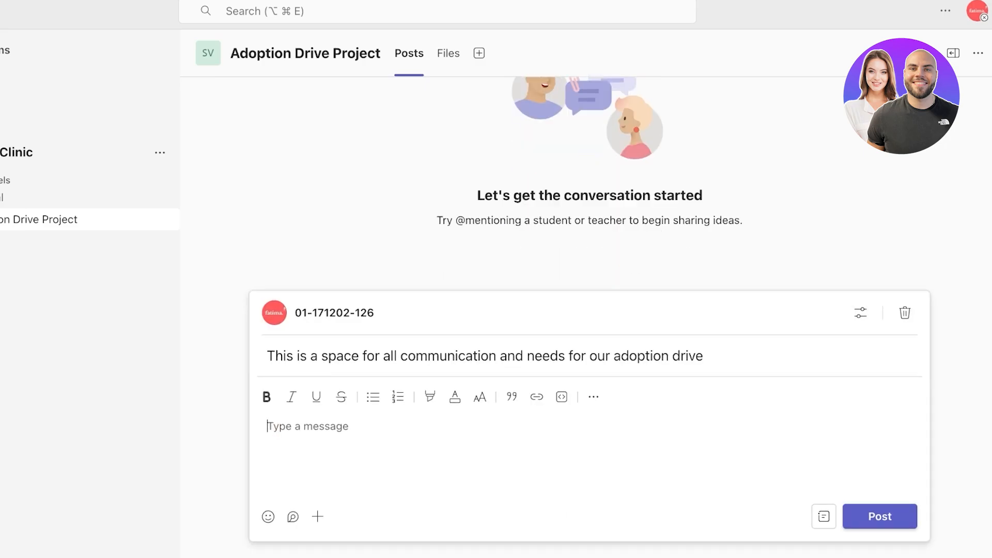
- Copy the draft's subject line into the message body and publish the post in the Adoption Drive Project channel
triple_click(620, 356)
key("super+c")
left_click(308, 427)
key("super+v")
left_click(879, 516)
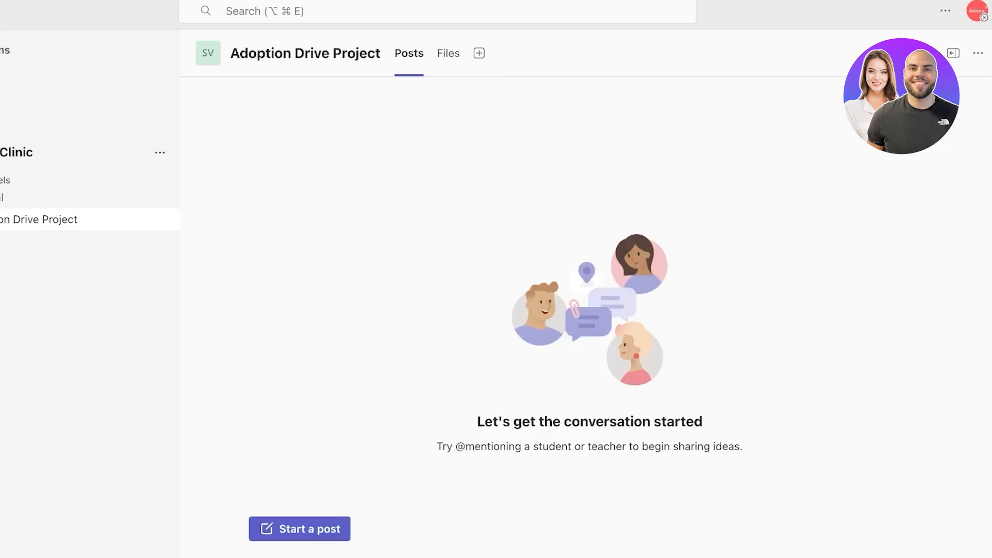
- Browse the full list of apps available for the Adoption Drive Project channel and add Planner to it
left_click(479, 53)
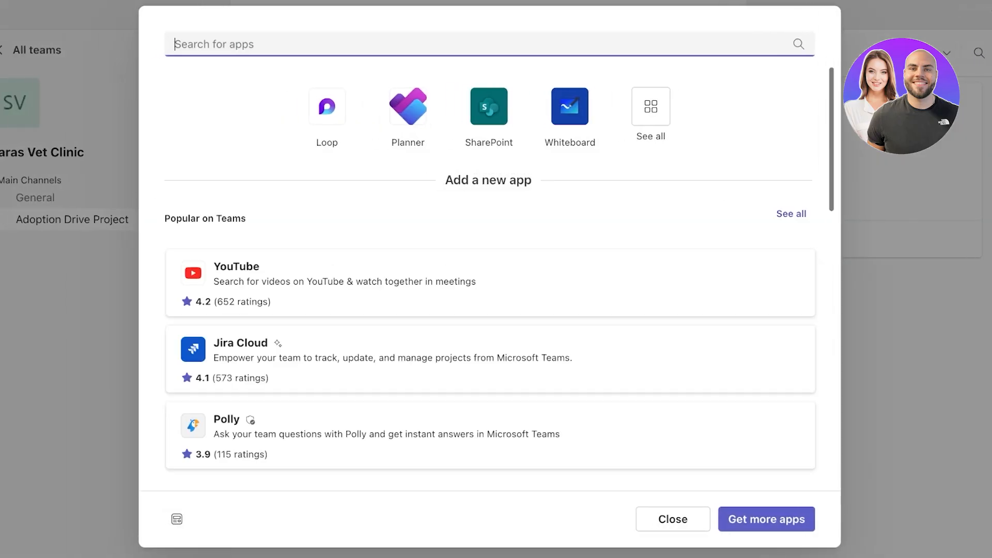
scroll(646, 259, "down", 5)
scroll(646, 259, "up", 5)
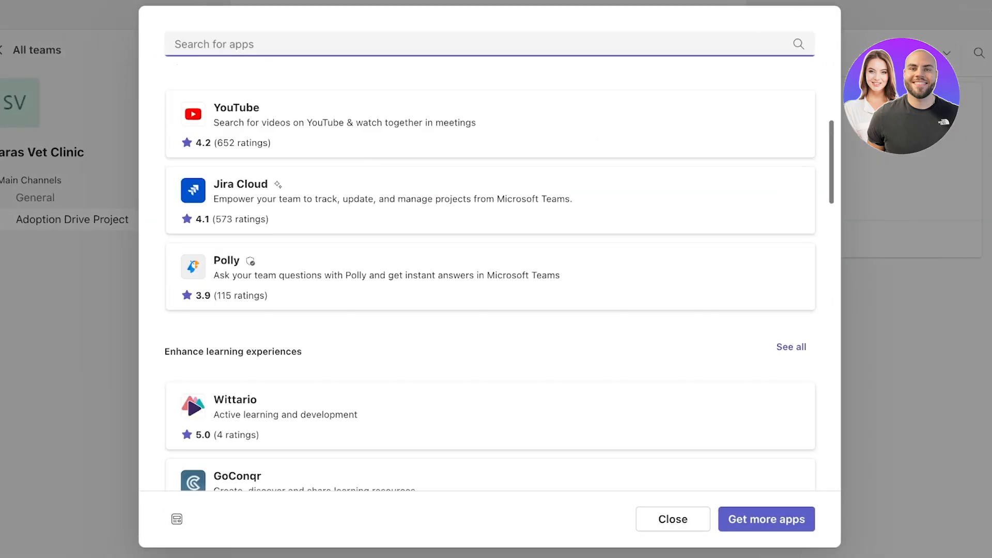
left_click(650, 109)
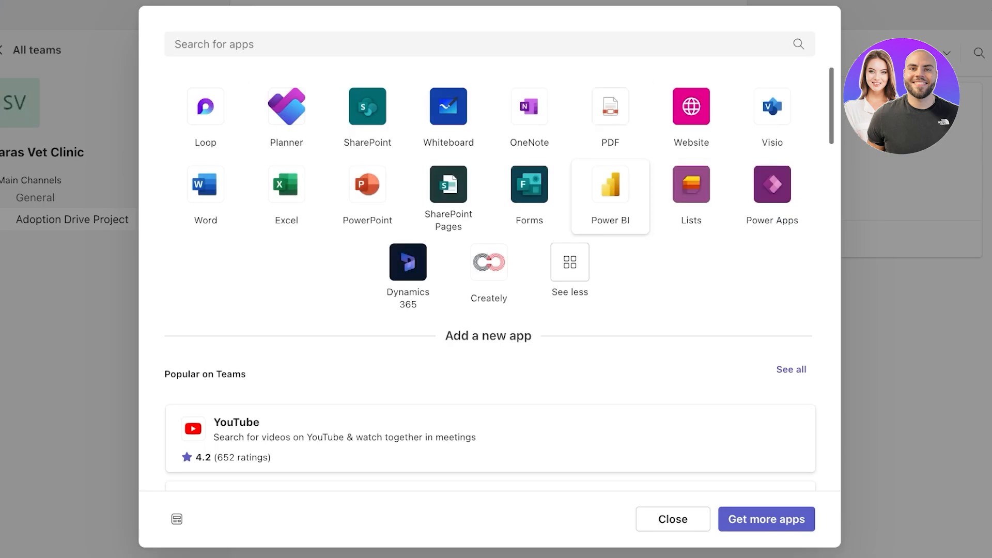
scroll(490, 258, "down", 10)
scroll(490, 259, "up", 10)
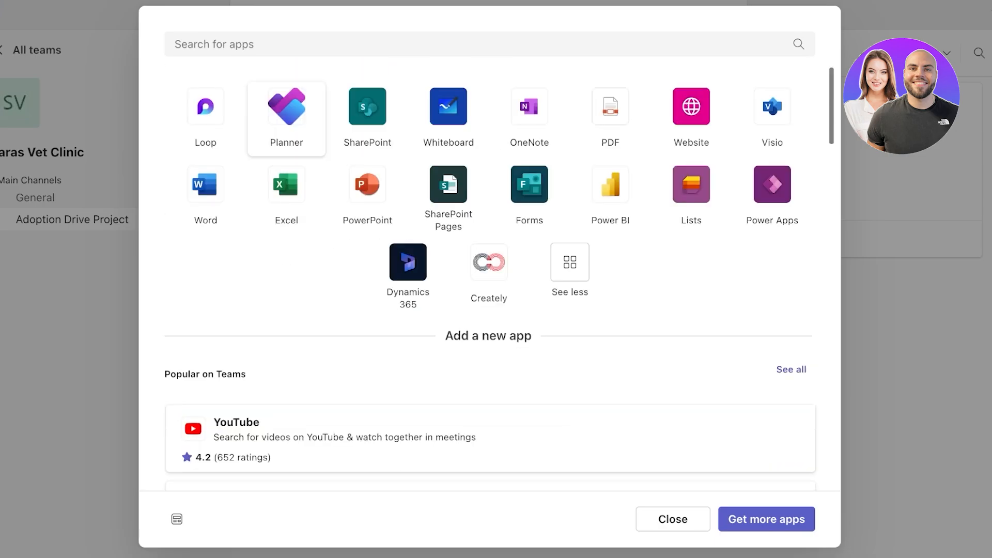
left_click(286, 111)
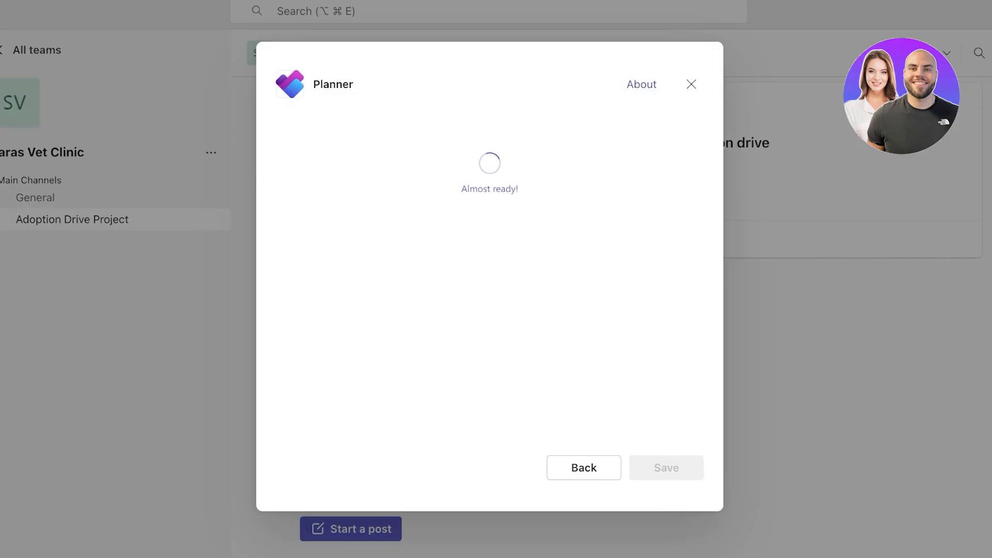
left_click(667, 468)
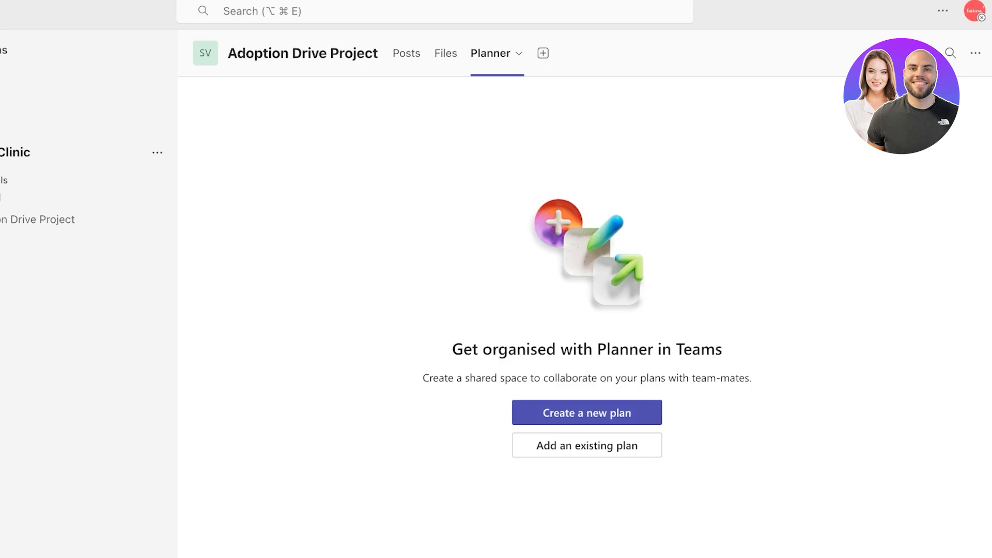
- Try to create a new plan from the Simple Plan template in the Adoption Drive Project channel's Planner
left_click(587, 413)
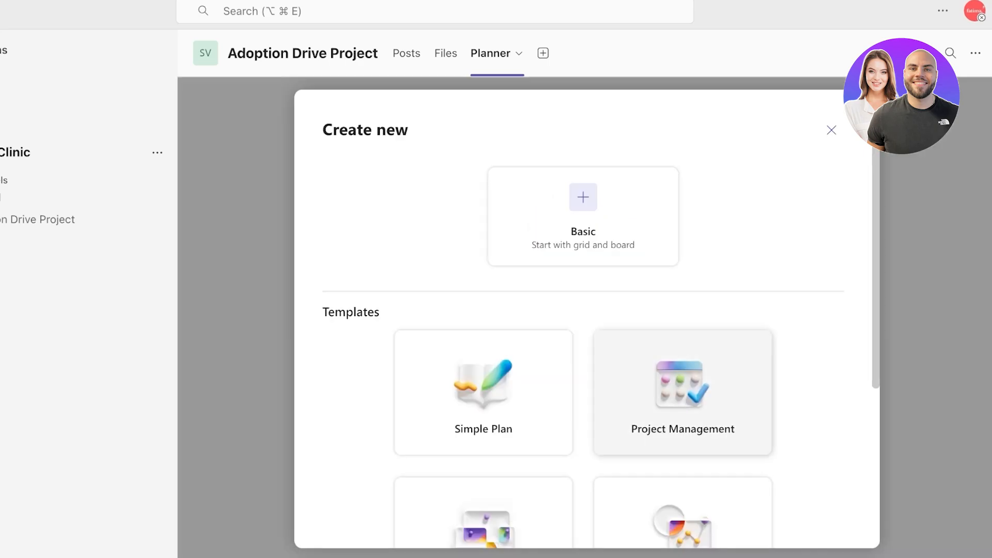
left_click(485, 401)
left_click(791, 516)
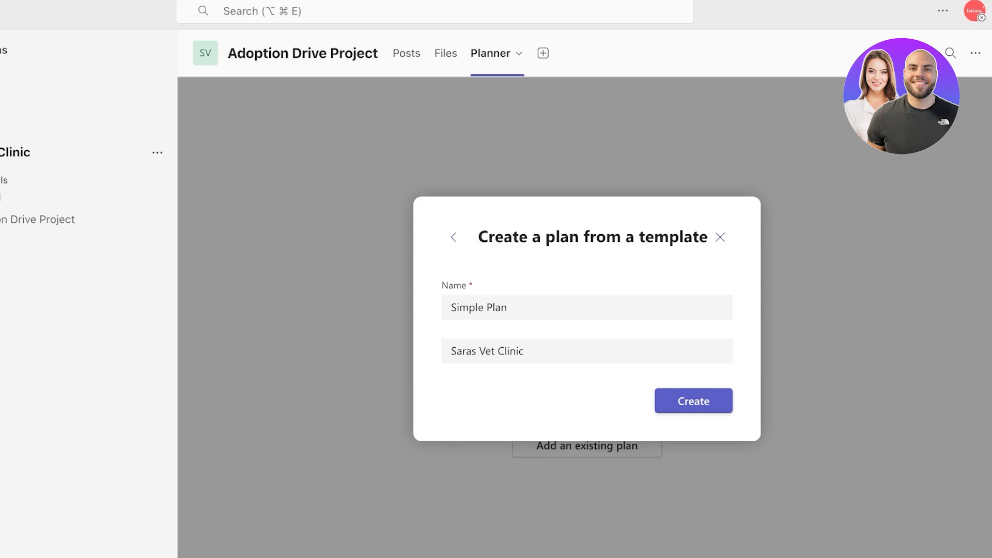
- Create a Standard channel named "Pecan Pie Project" in the Saras Vet Clinic team
left_click(157, 152)
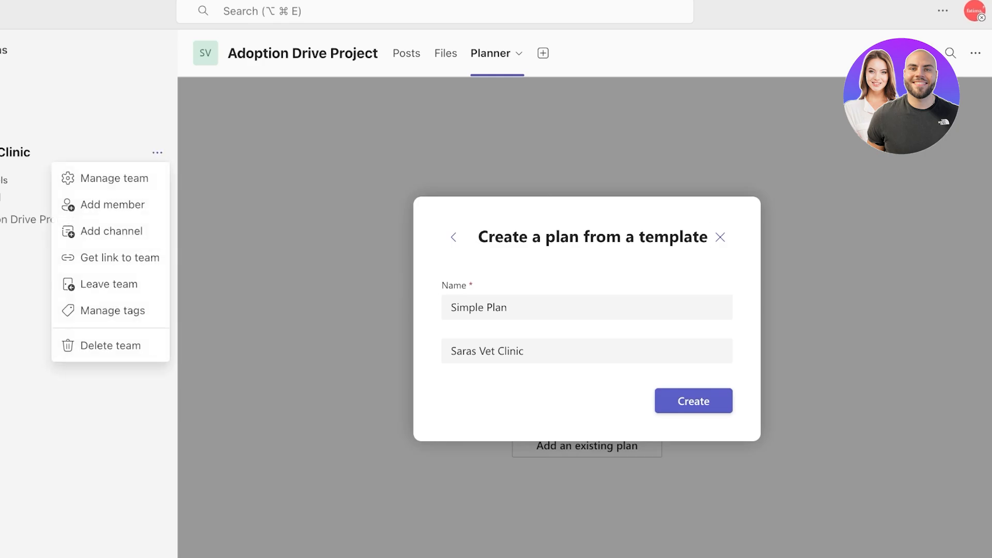
left_click(111, 231)
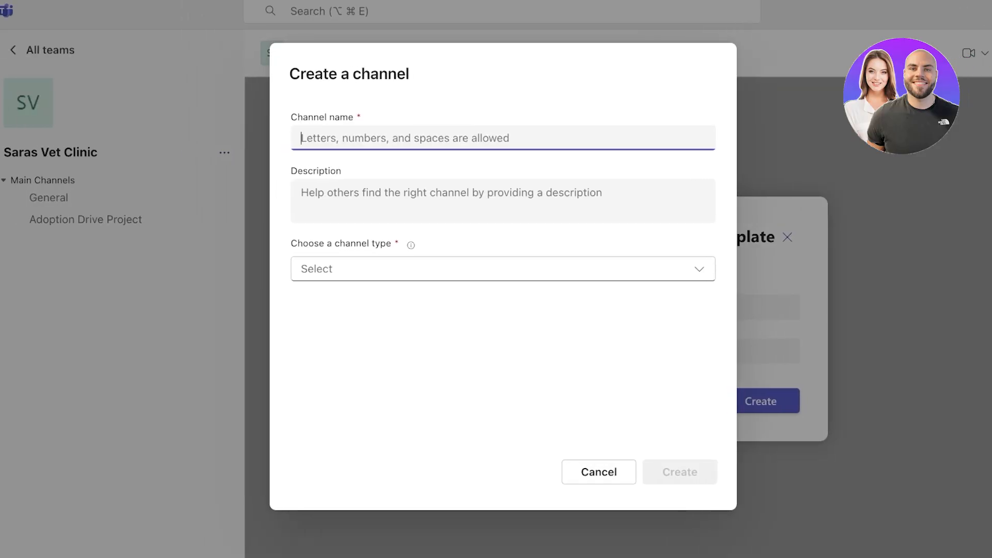
type("P")
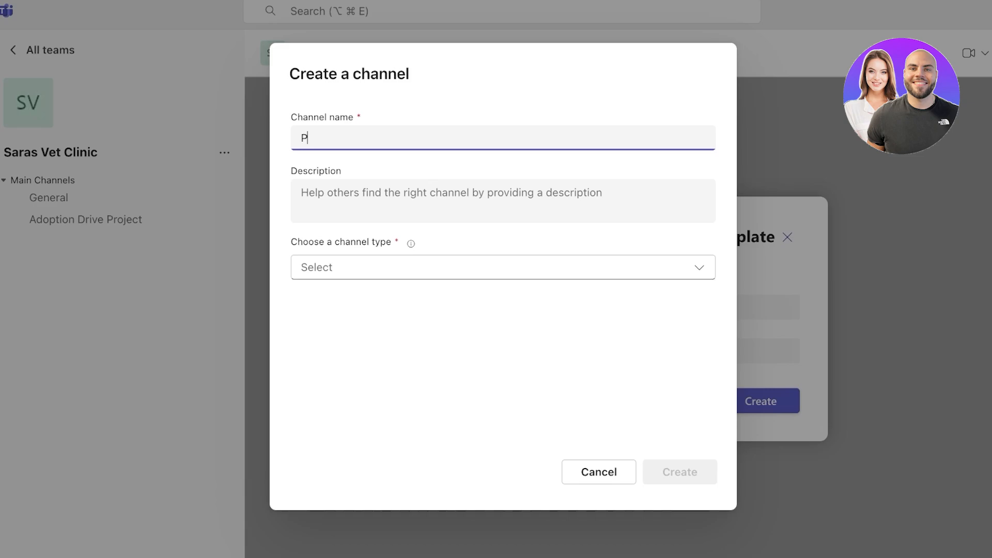
type("ecan Pie Project")
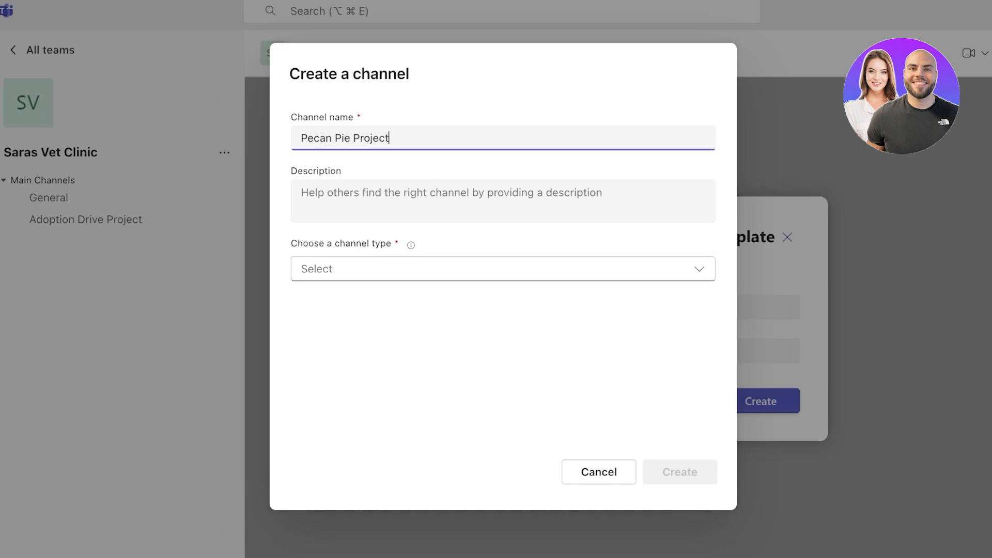
left_click(502, 268)
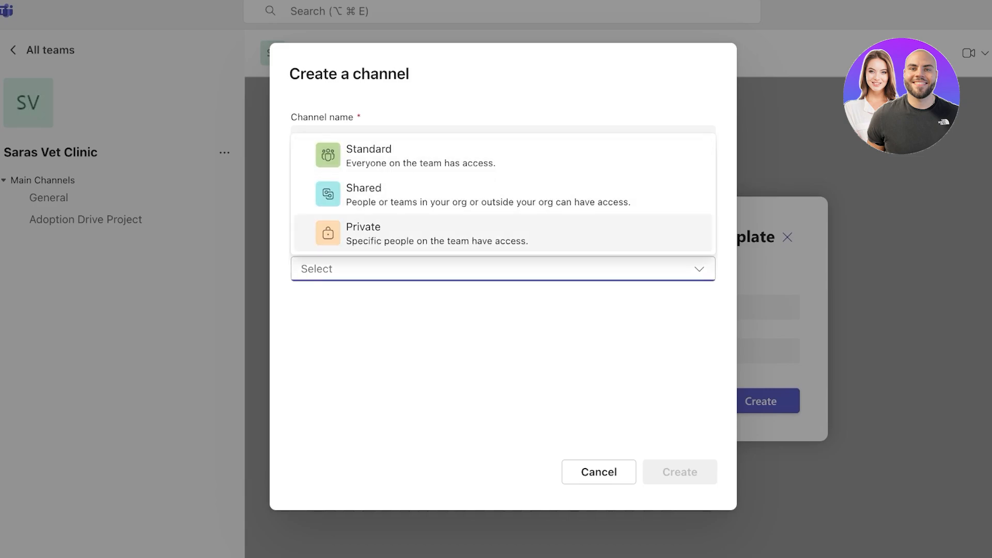
left_click(368, 155)
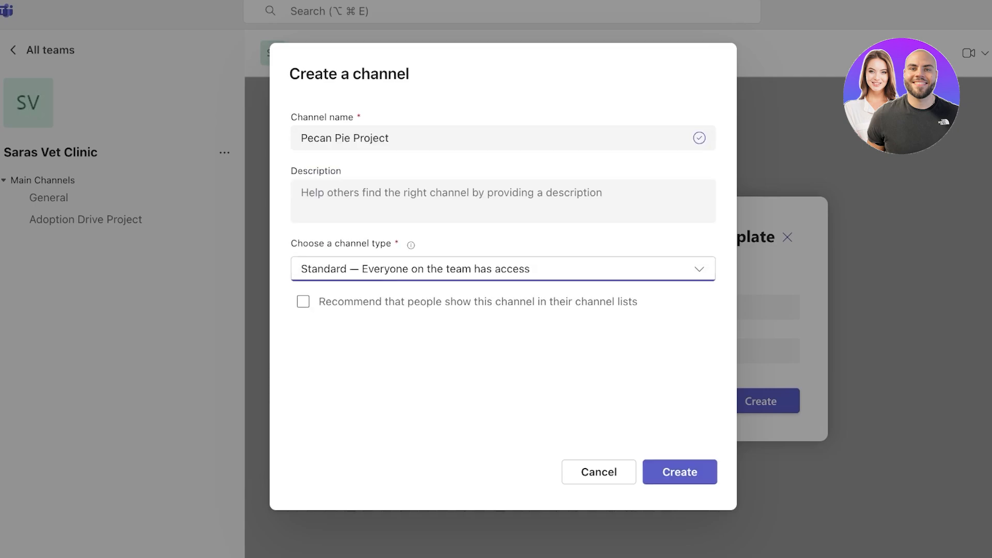
left_click(680, 472)
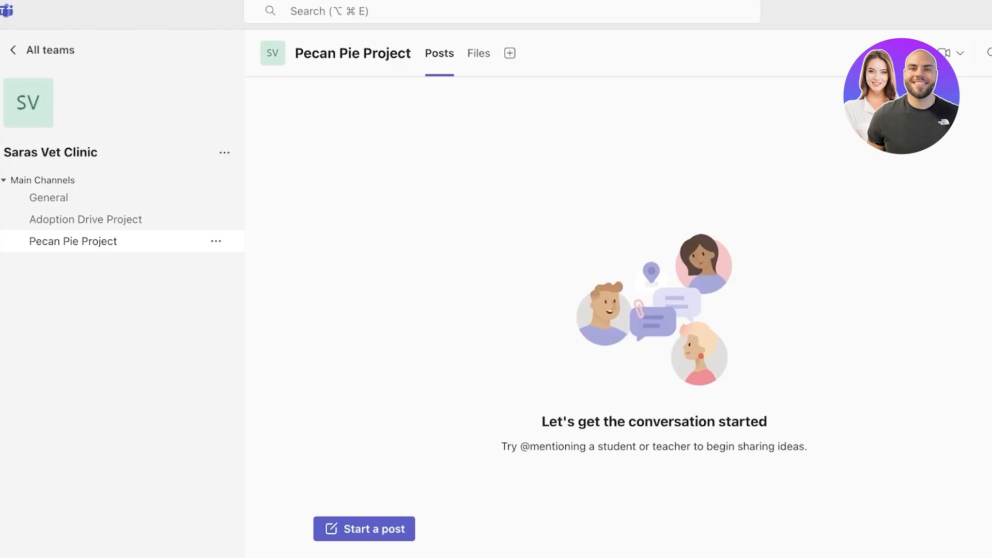
- Add Planner to the Pecan Pie Project channel
left_click(510, 53)
left_click(340, 119)
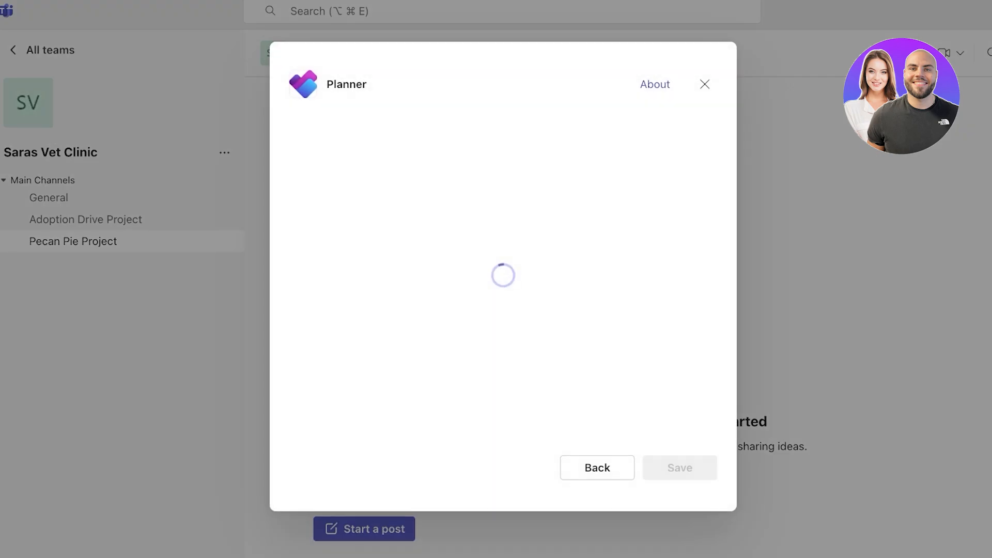
left_click(680, 468)
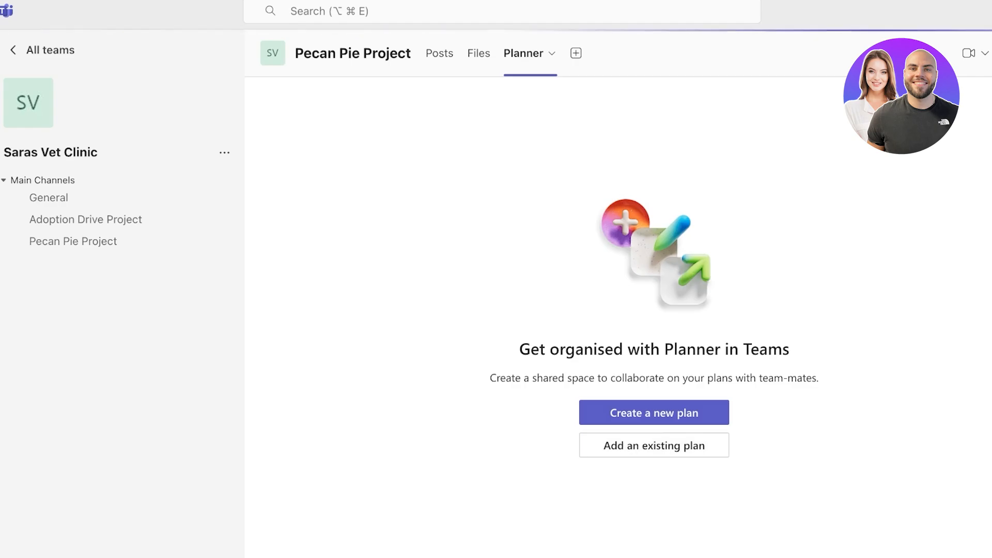
- Create a new plan from the Project Management template in the Pecan Pie Project channel's Planner
left_click(667, 413)
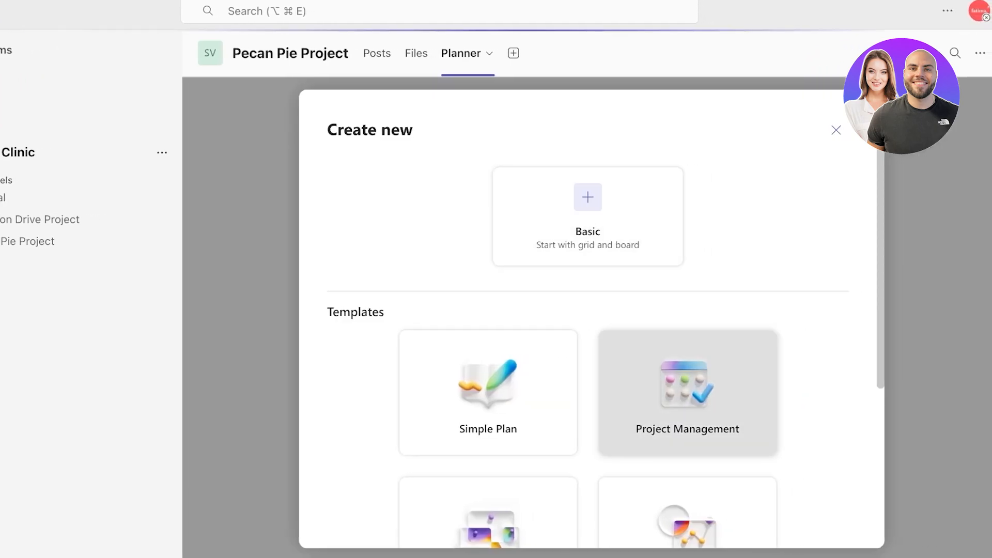
left_click(687, 393)
left_click(797, 516)
left_click(698, 401)
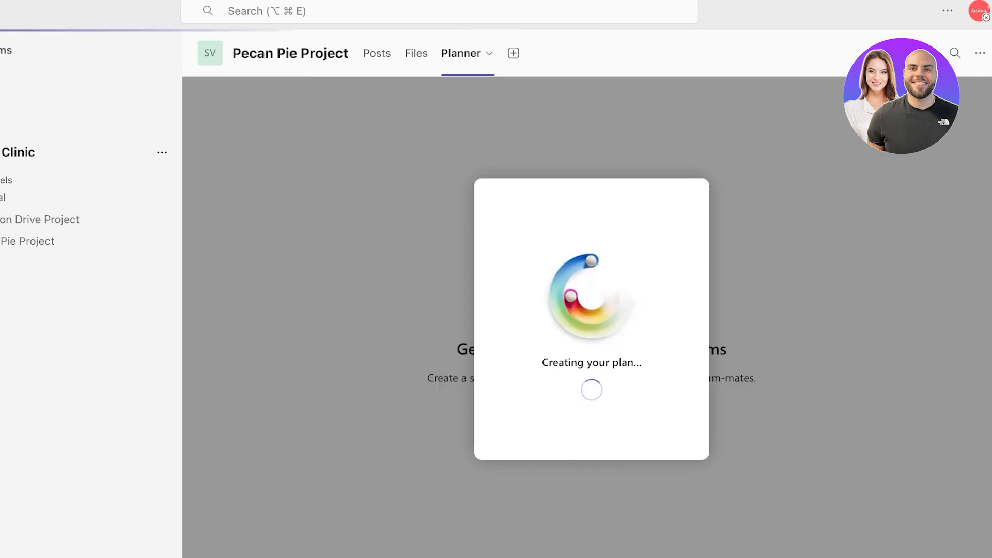
- Review the posts and Planner of the Adoption Drive Project and Pecan Pie Project channels and return to the teams overview
left_click(78, 219)
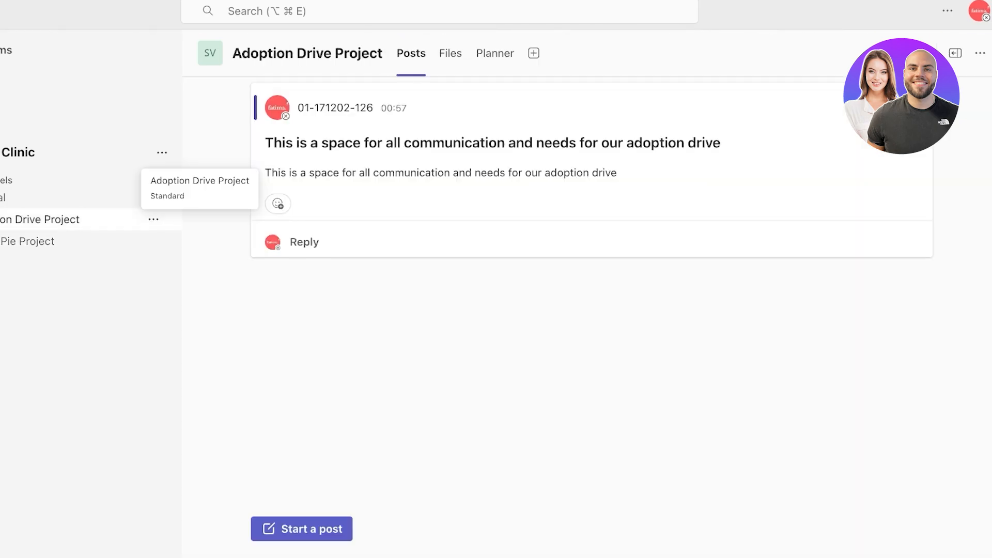
left_click(495, 53)
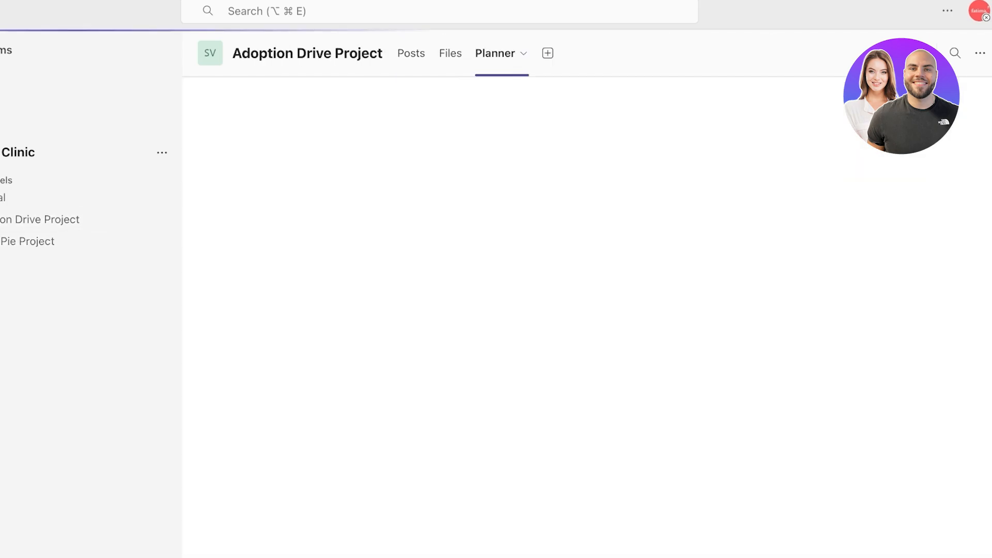
left_click(60, 219)
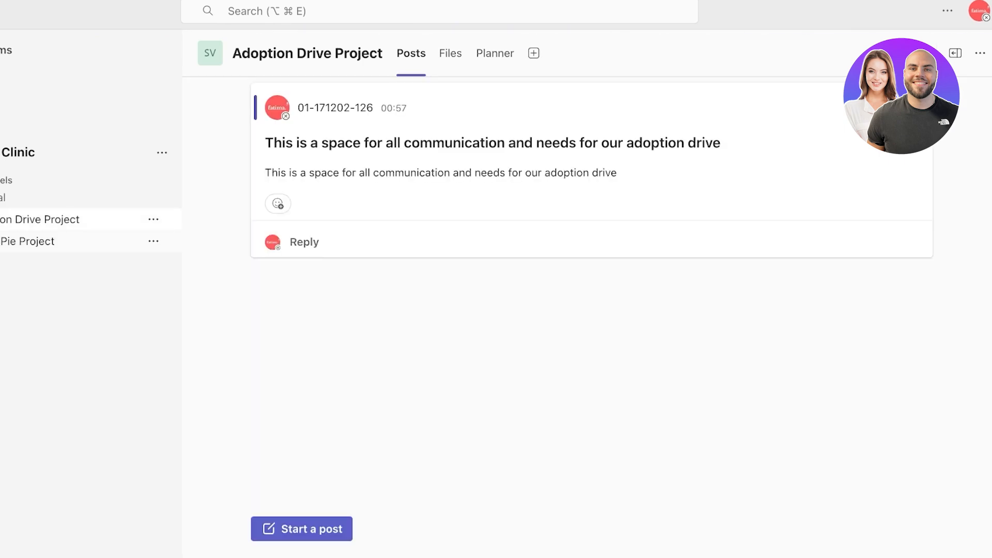
left_click(57, 241)
left_click(461, 53)
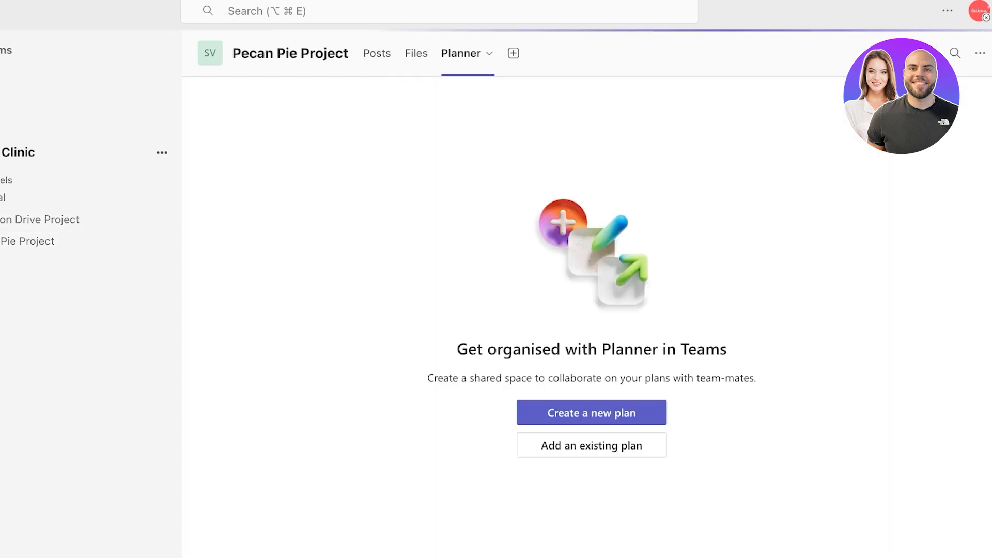
left_click(57, 219)
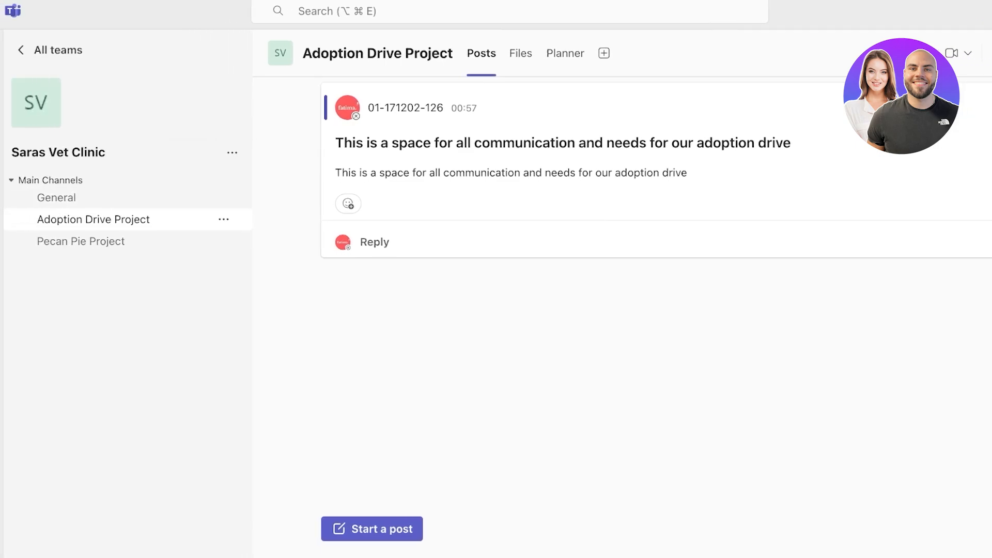
left_click(2, 138)
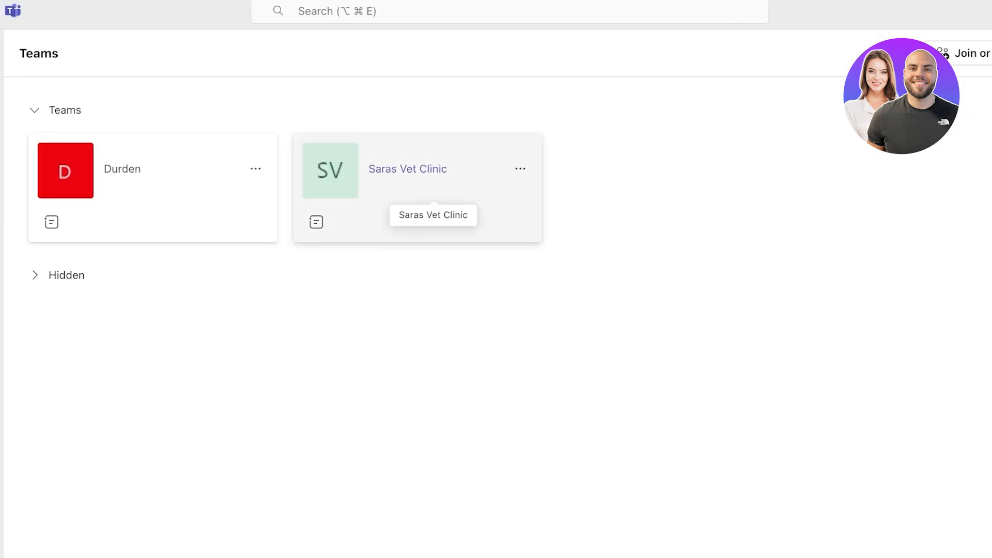